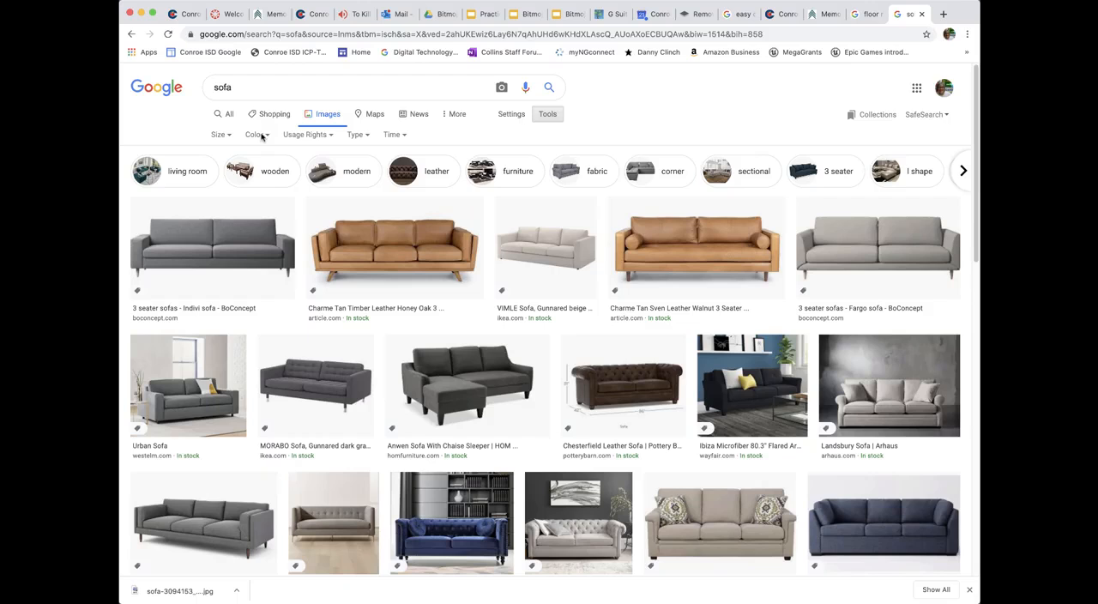
Step: Filter the sofa images to purple and try the usage rights options, finishing with Labeled for reuse with modification
left_click(256, 135)
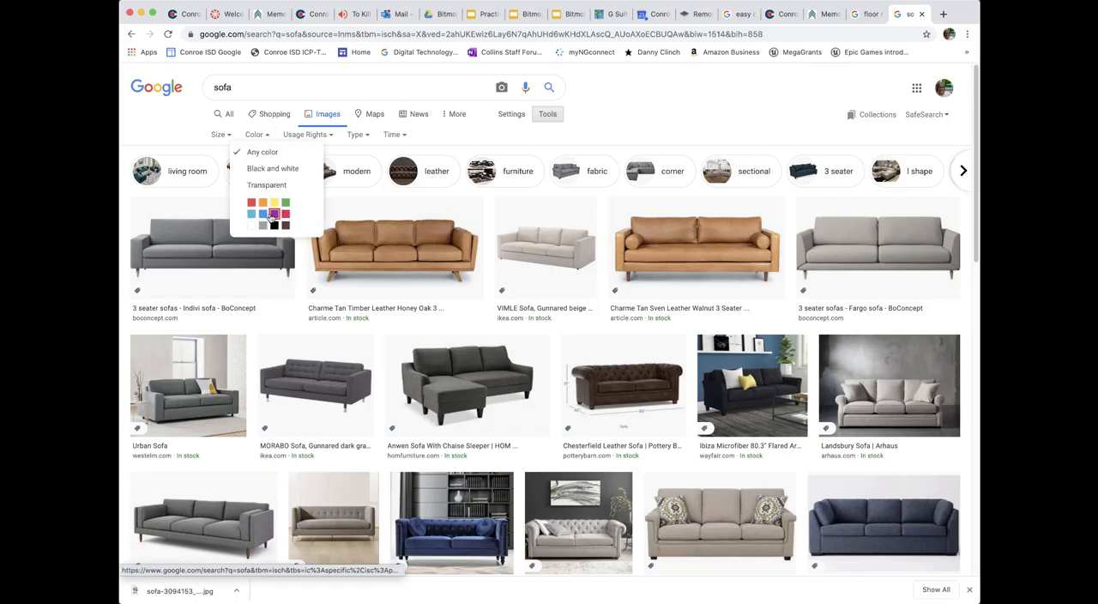
left_click(274, 215)
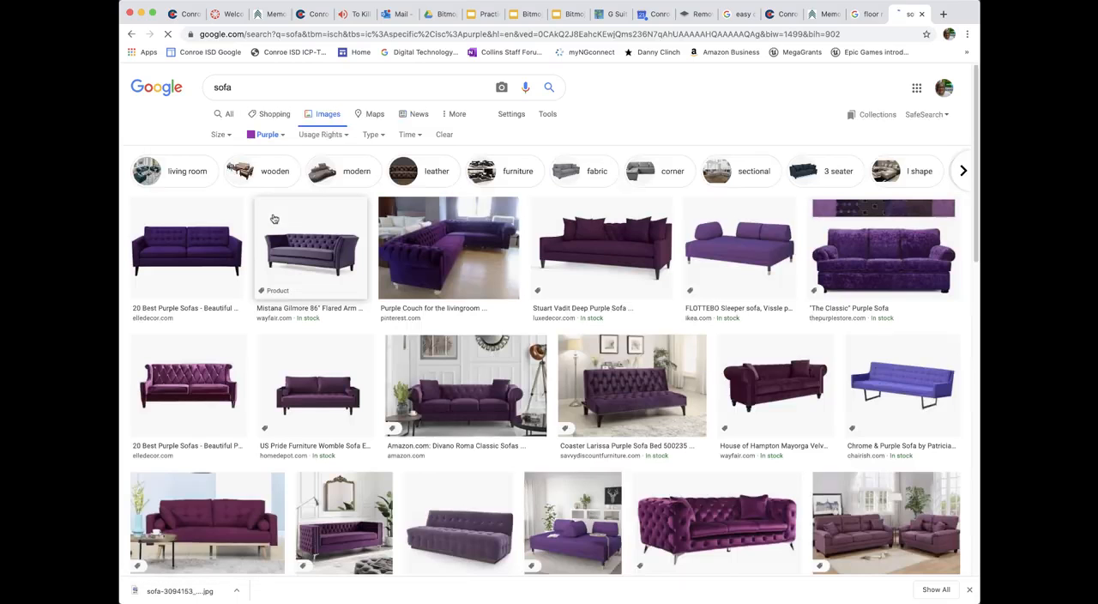
left_click(339, 135)
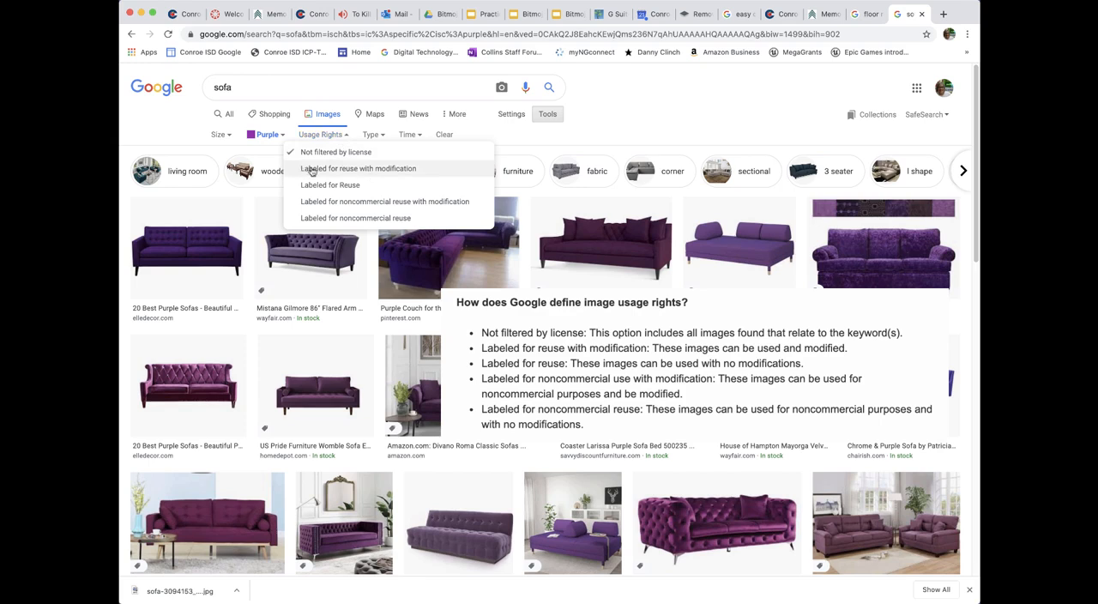
left_click(331, 185)
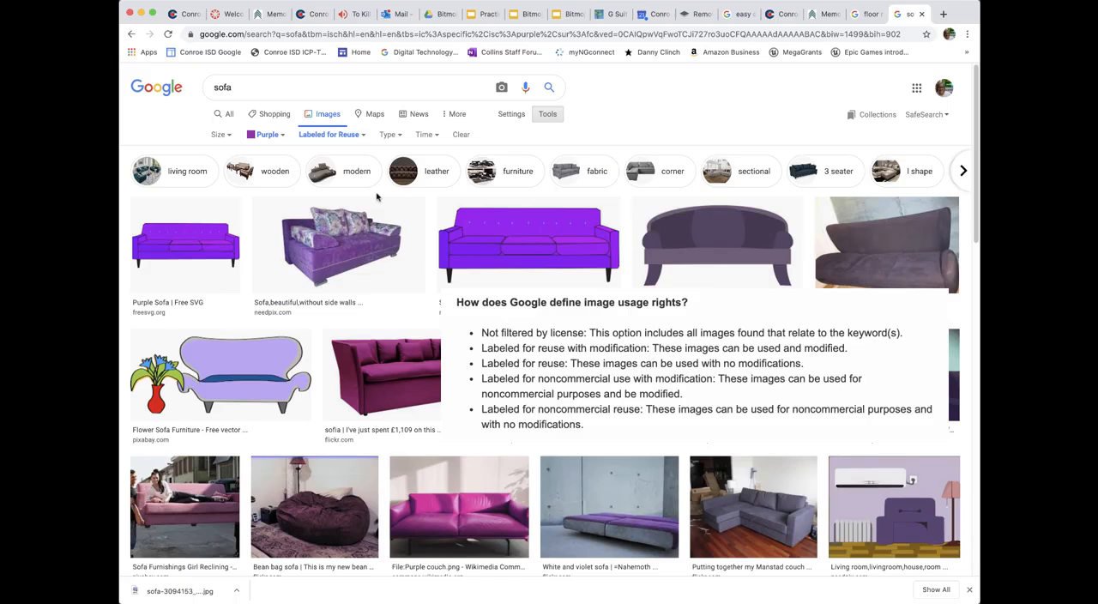
left_click(353, 137)
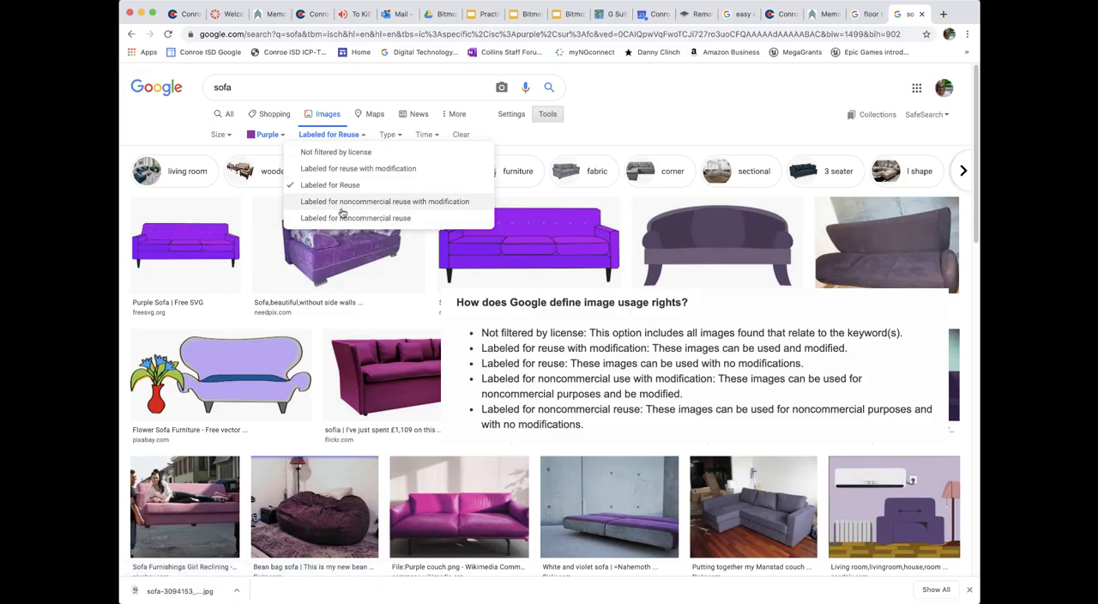
left_click(378, 204)
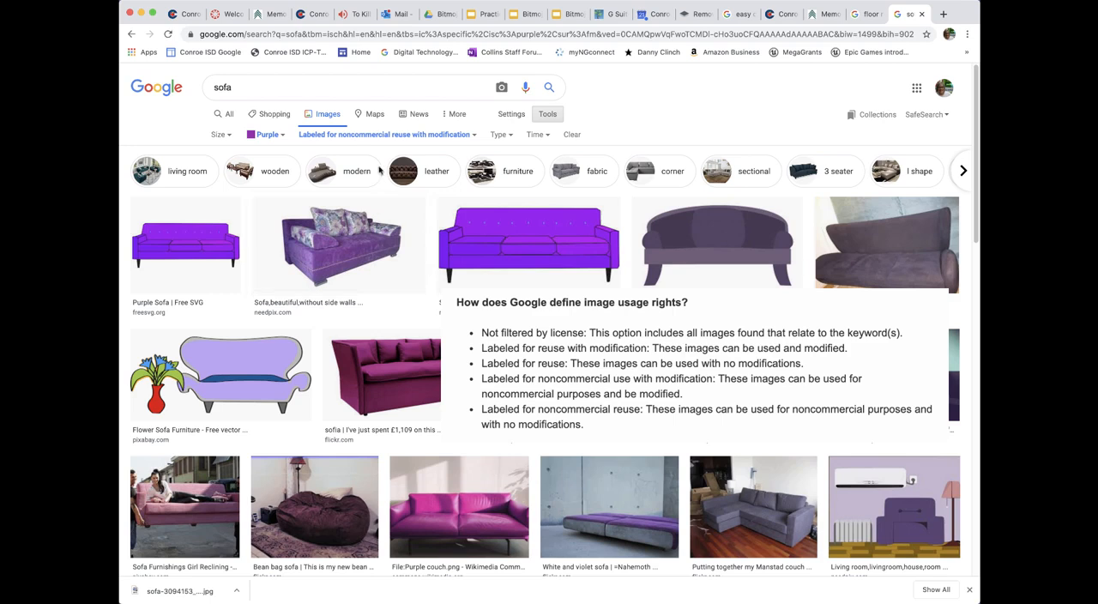
left_click(344, 136)
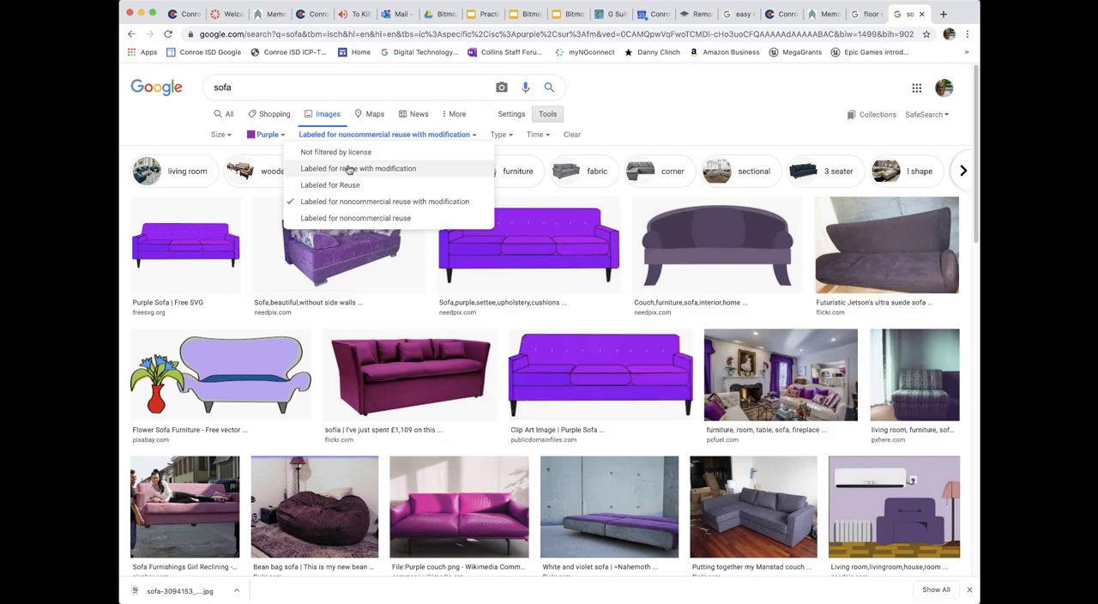
left_click(352, 169)
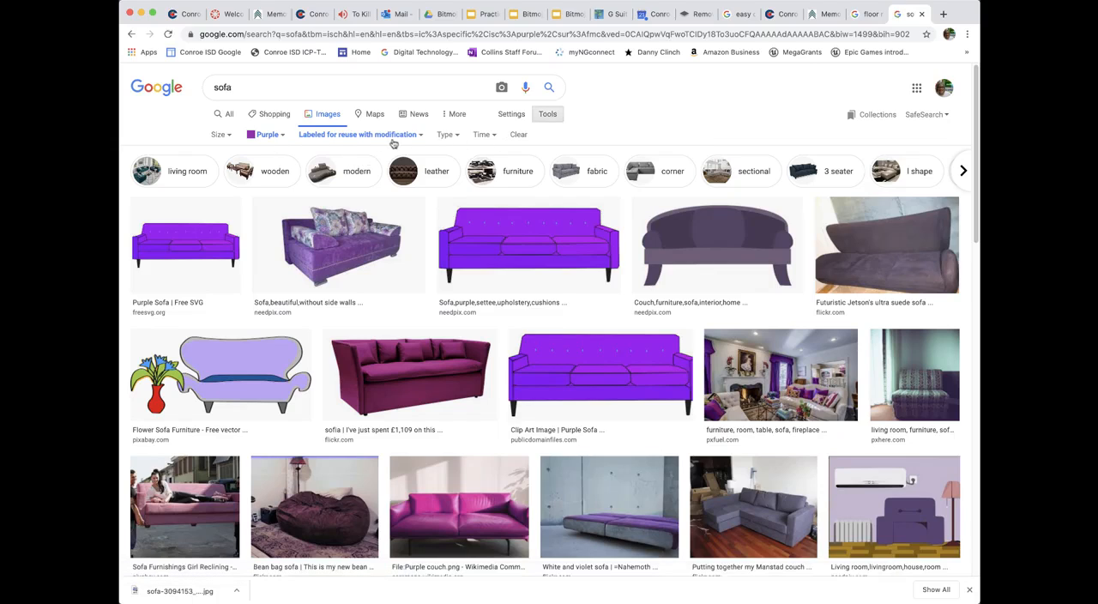
Step: Try the Transparent color filter on the sofa images, browse them, and set the color back to purple
left_click(280, 136)
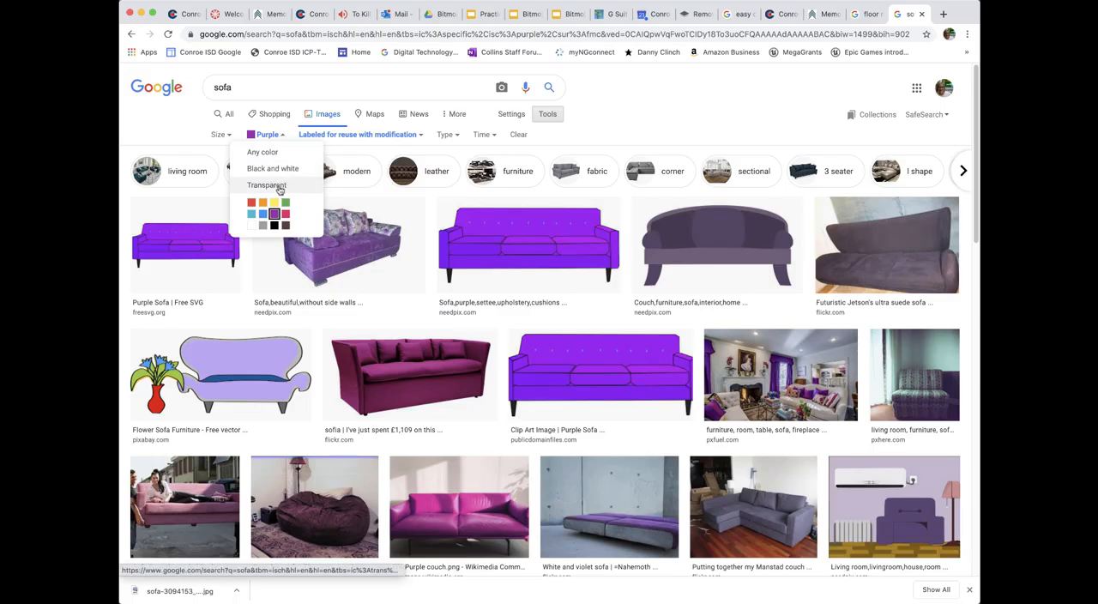
left_click(279, 189)
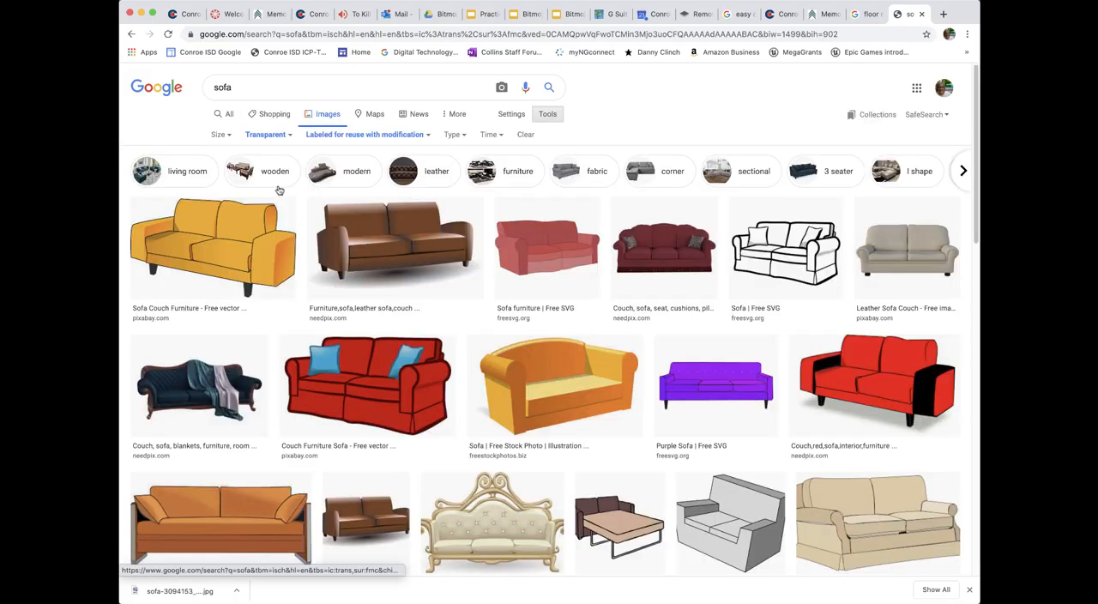
scroll(564, 297, "down", 3)
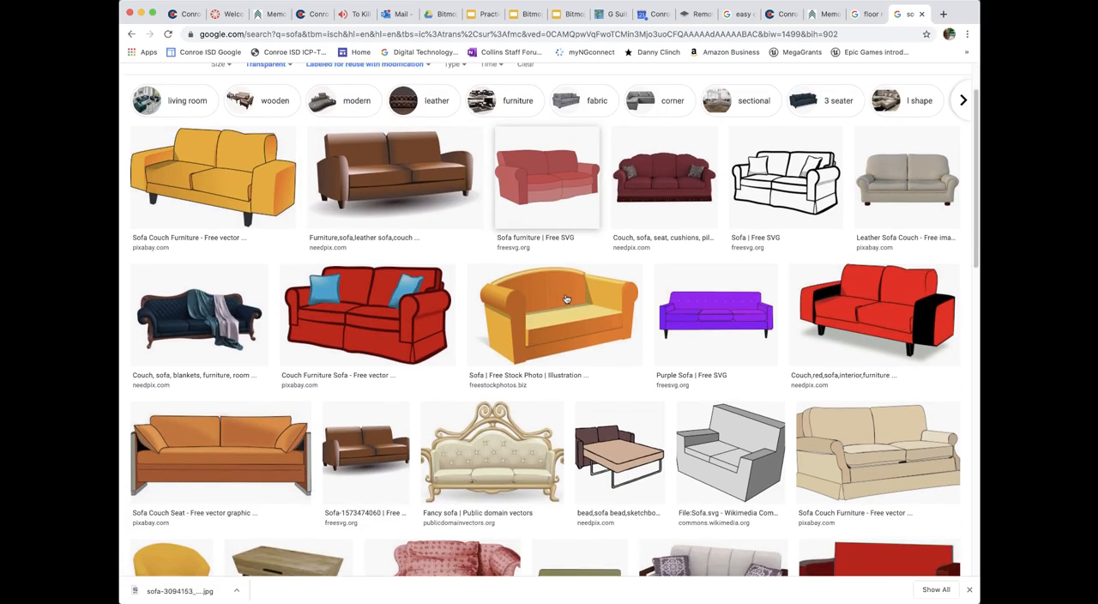
scroll(565, 297, "down", 2)
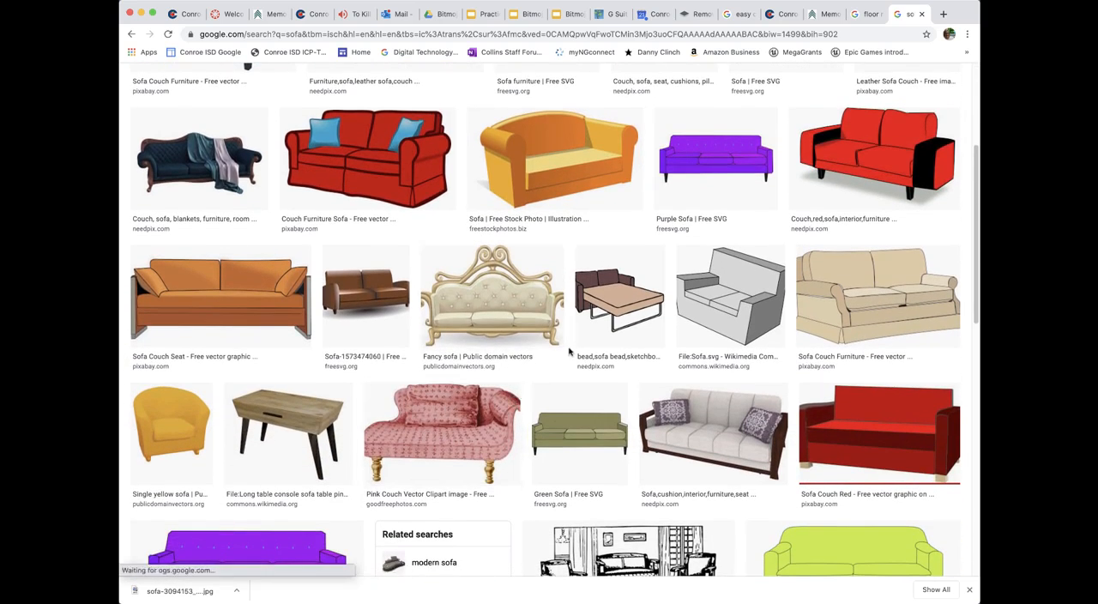
scroll(571, 350, "up", 5)
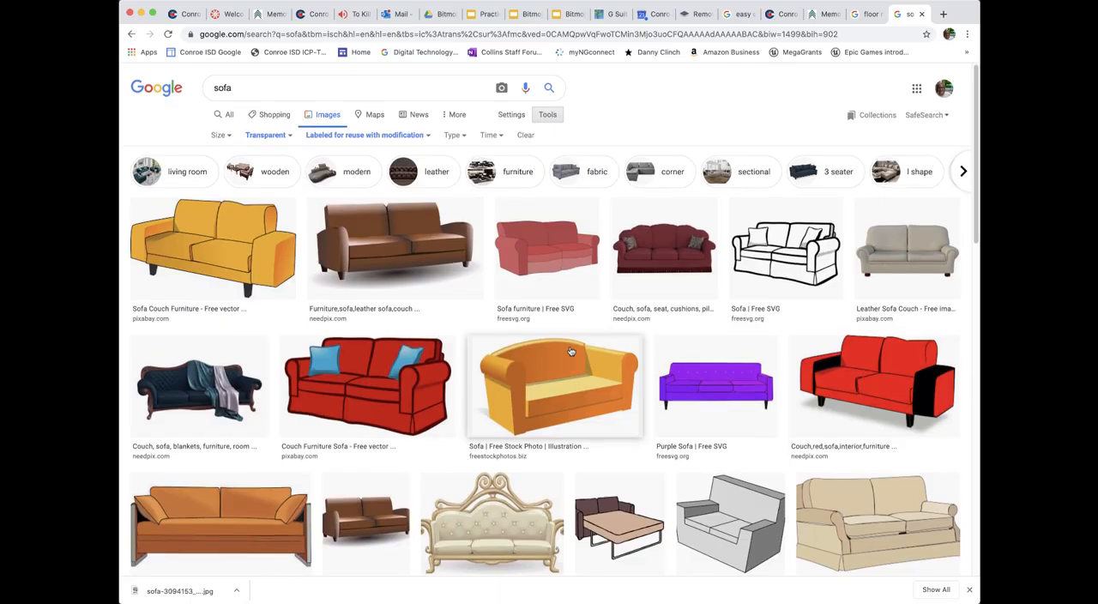
left_click(287, 137)
left_click(273, 214)
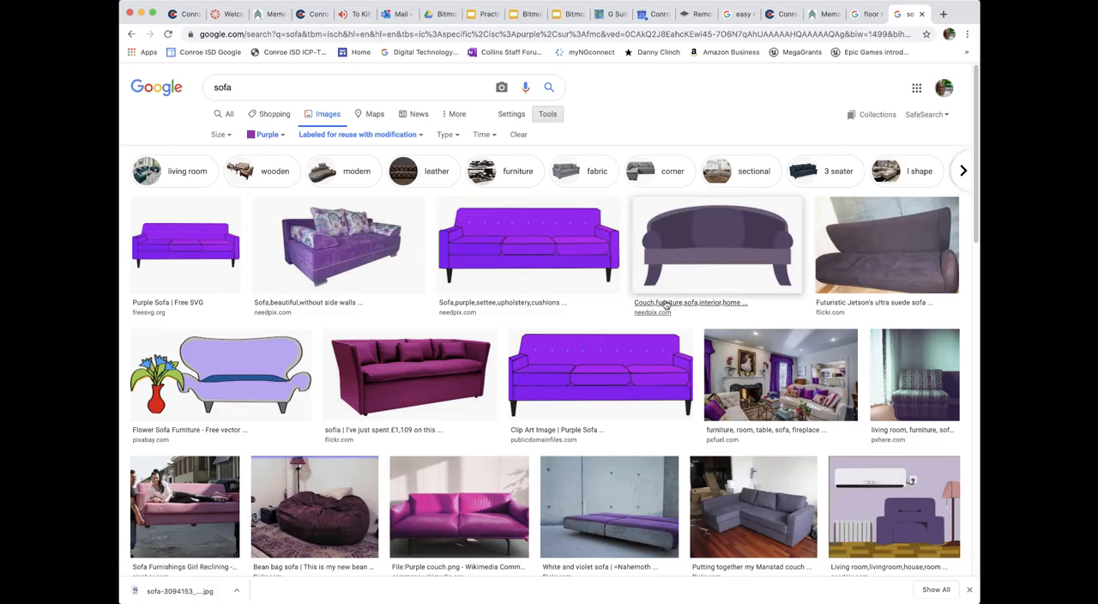
Step: Save the magenta Flickr sofa with pillows to the Desktop as a JPEG image, keeping the suggested file name
scroll(447, 316, "down", 3)
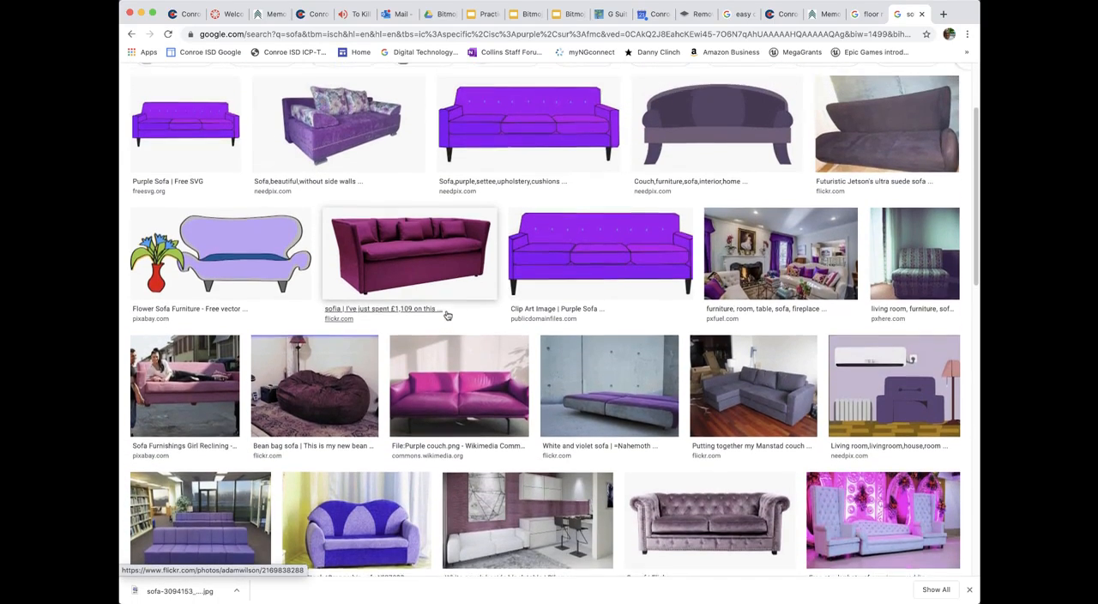
left_click(423, 260)
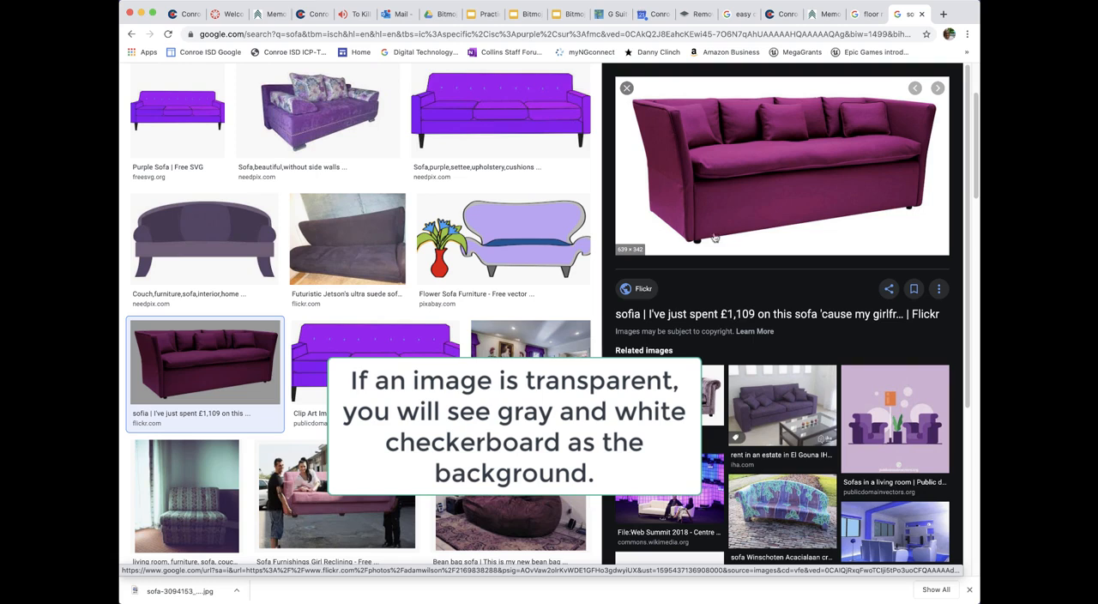
right_click(785, 197)
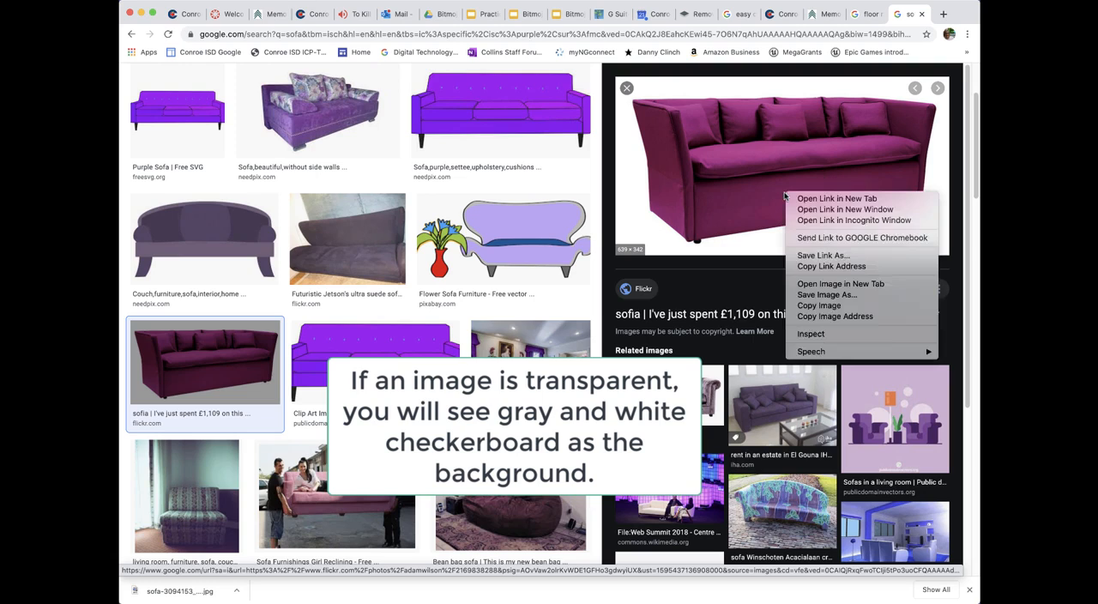
left_click(822, 295)
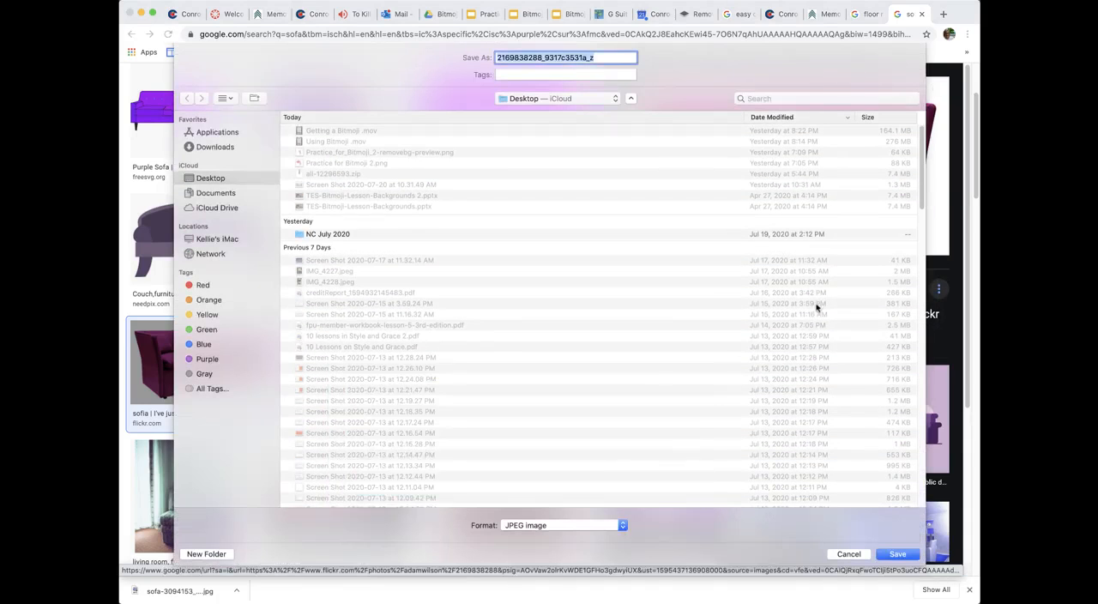
left_click(896, 555)
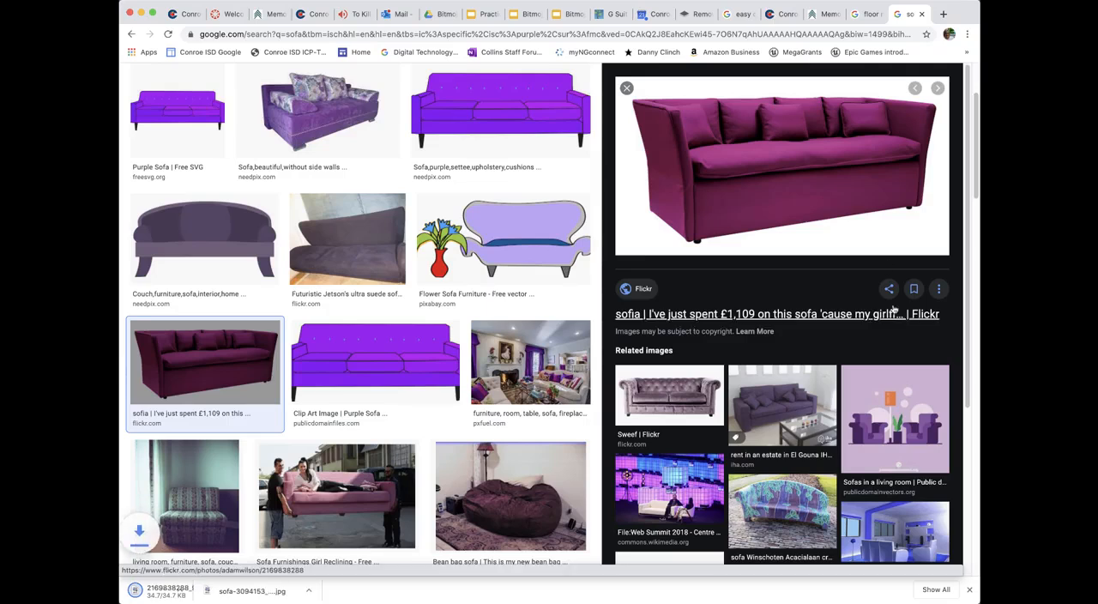
Step: Remove the saved sofa image's background on remove.bg and download the 639 × 342 preview image
left_click(697, 15)
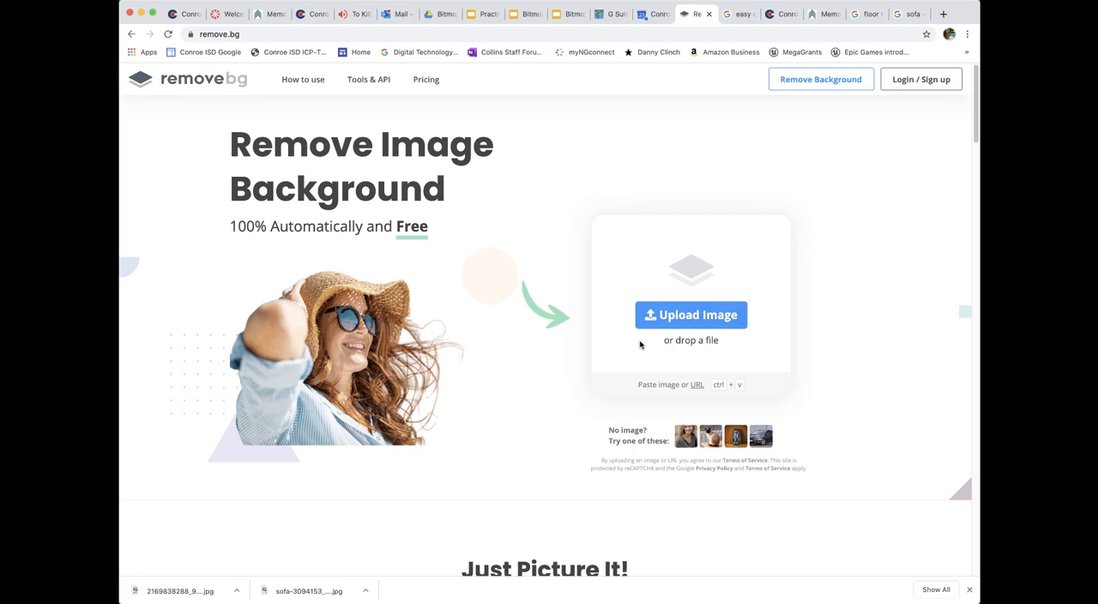
left_click_drag(177, 590, 681, 309)
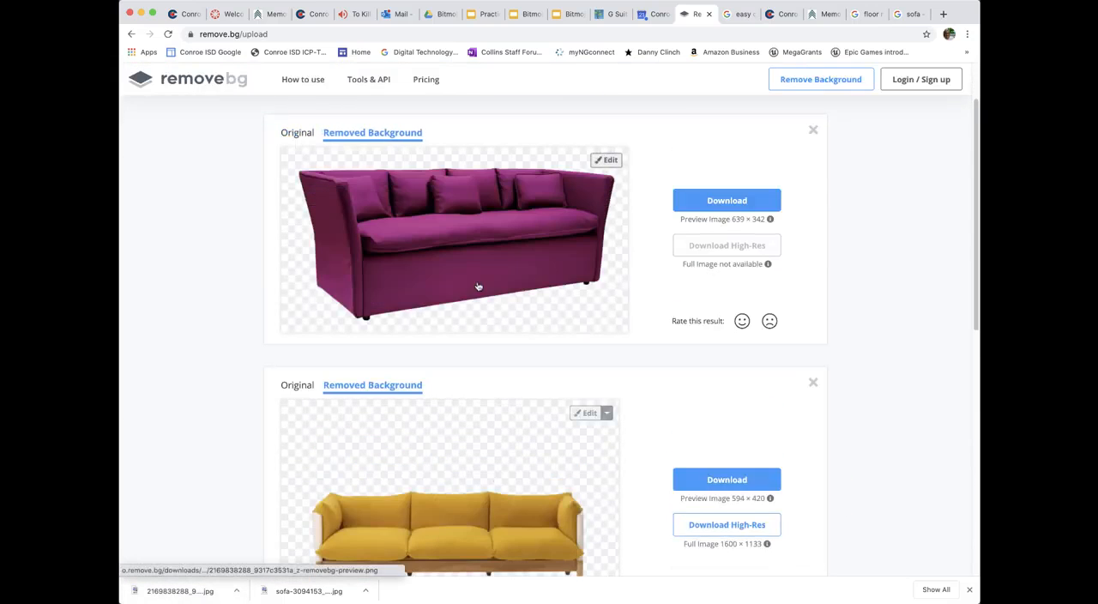
scroll(479, 287, "up", 1)
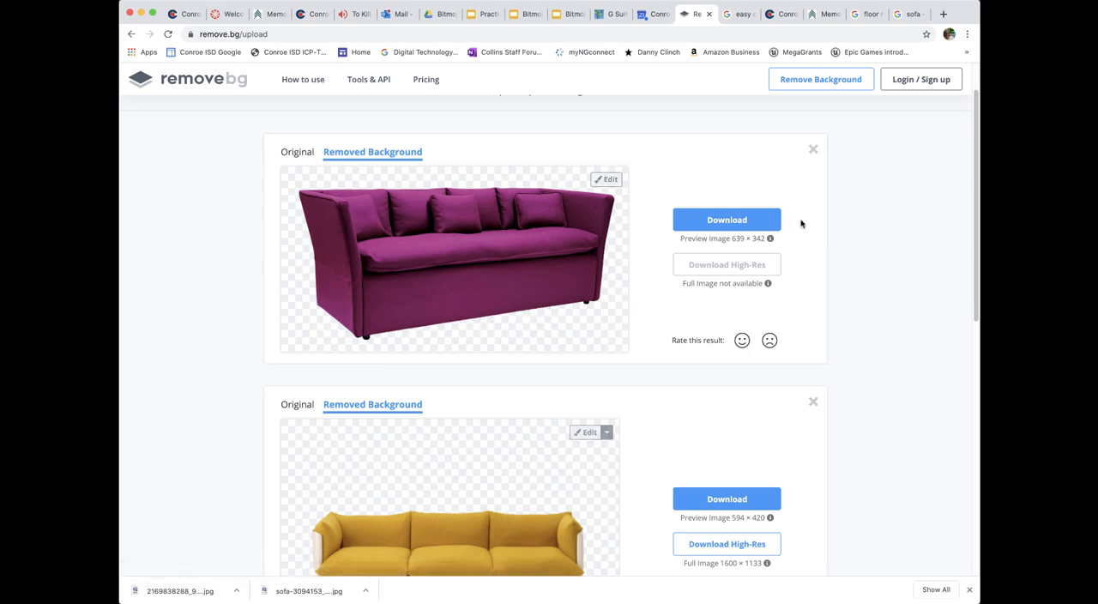
left_click(726, 220)
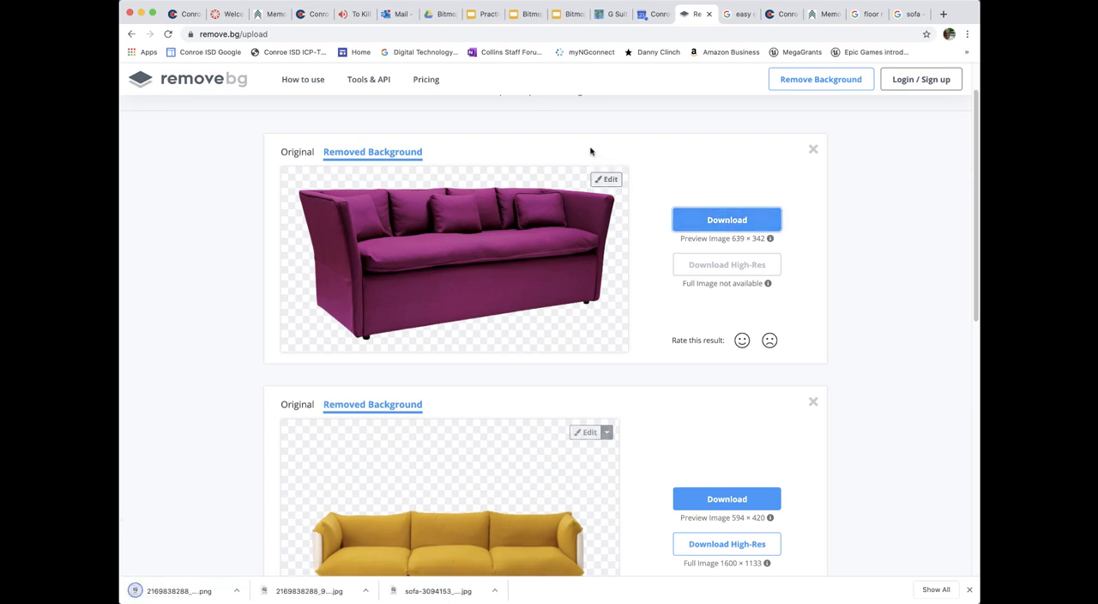
Step: Insert the background-free sofa PNG from the computer's Downloads folder into the Practice 3 slide
left_click(483, 15)
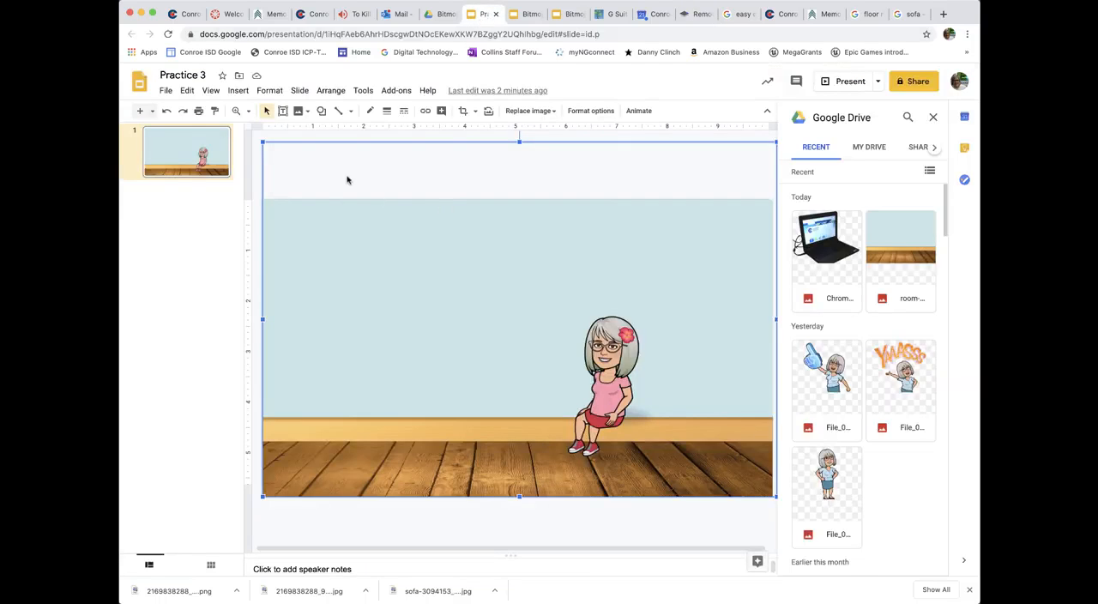
left_click(306, 111)
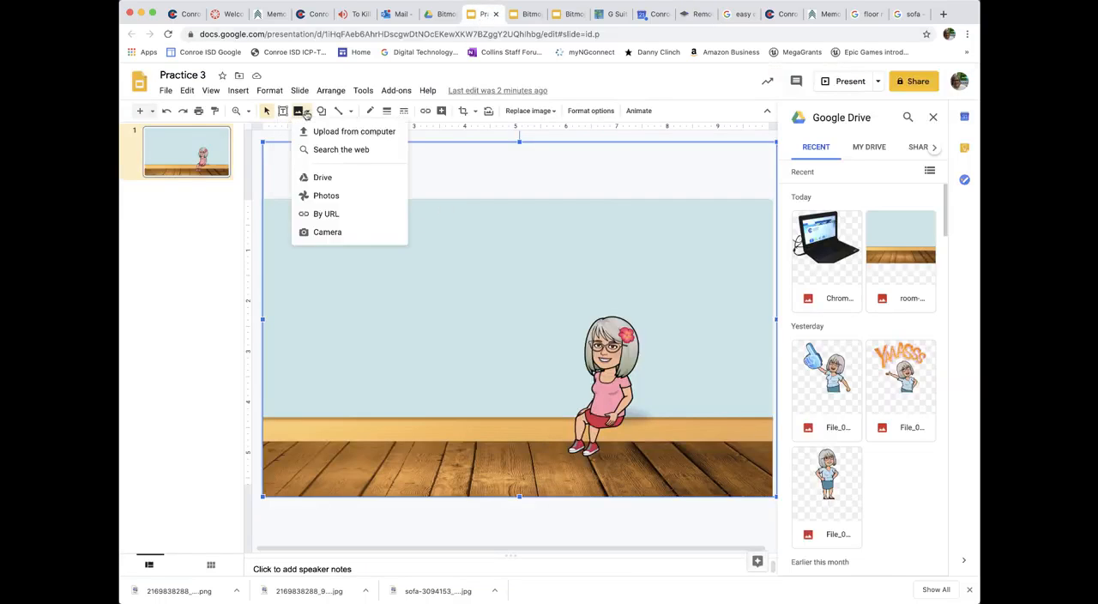
left_click(342, 135)
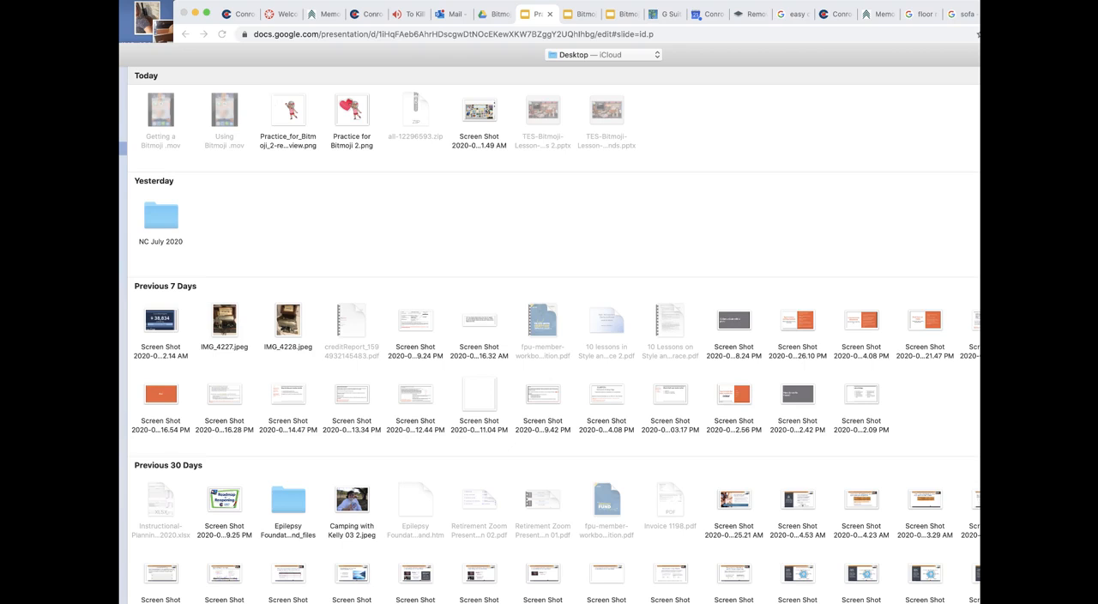
left_click(123, 117)
scroll(386, 205, "down", 5)
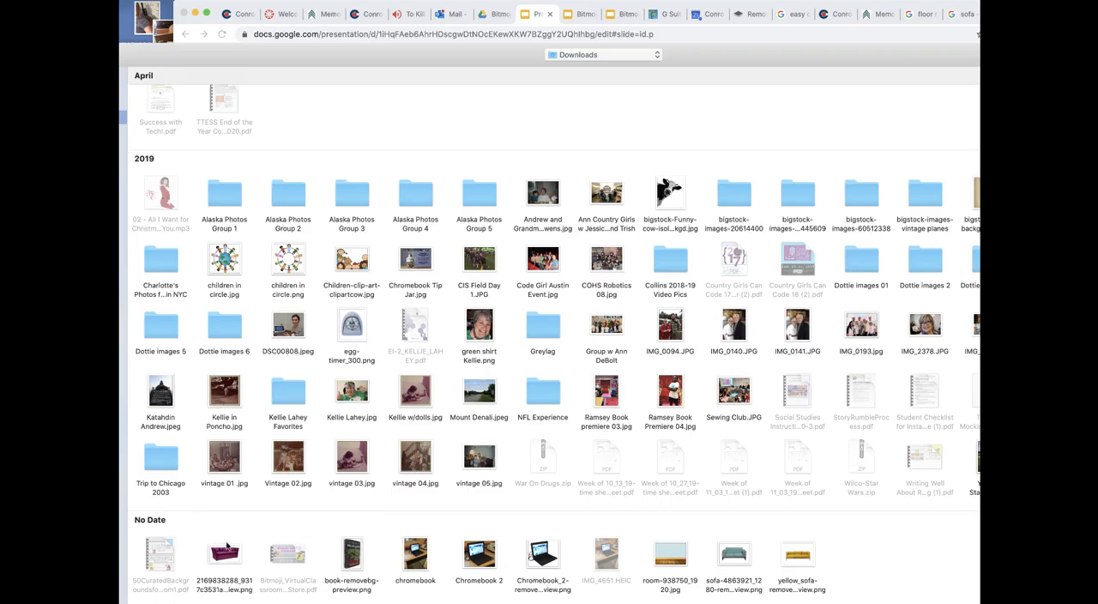
left_click(227, 552)
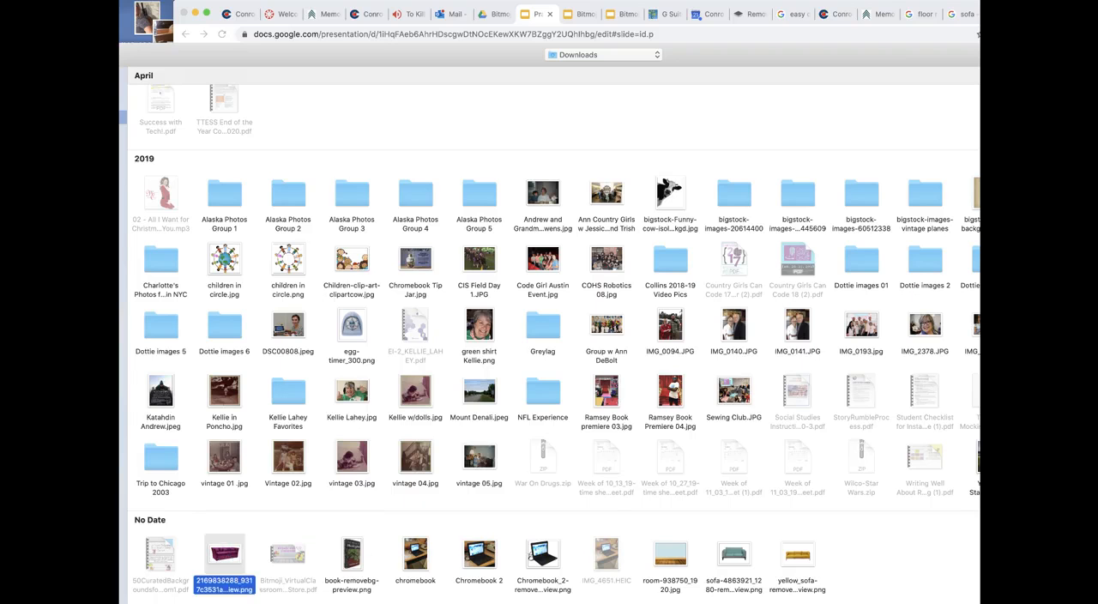
key("Return")
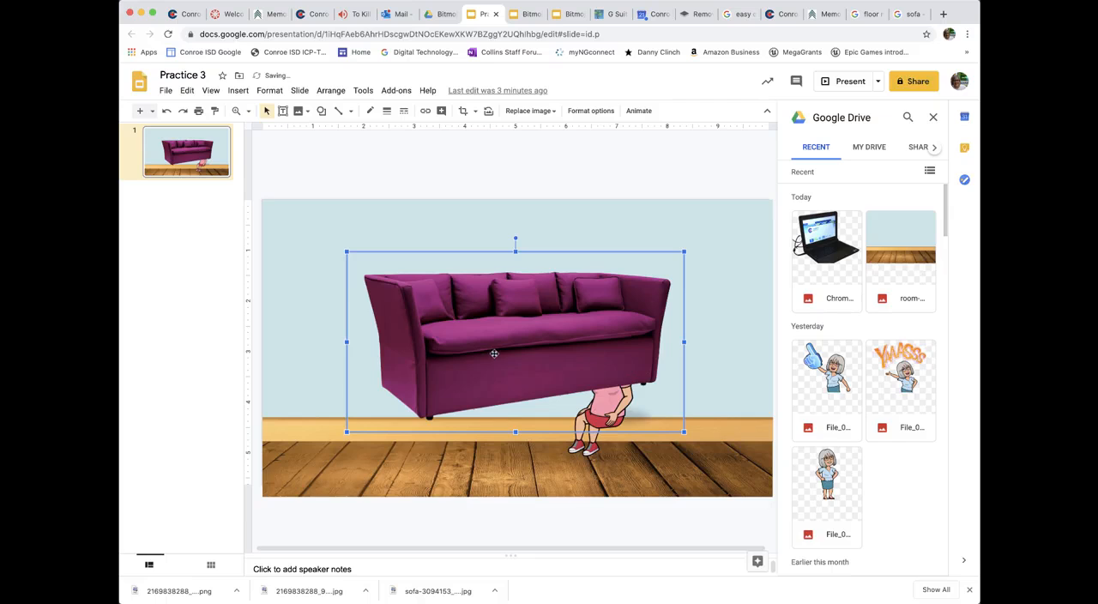
Step: Resize the sofa to about 6 inches wide and place it on the wooden floor beside the Bitmoji
left_click_drag(465, 344, 409, 396)
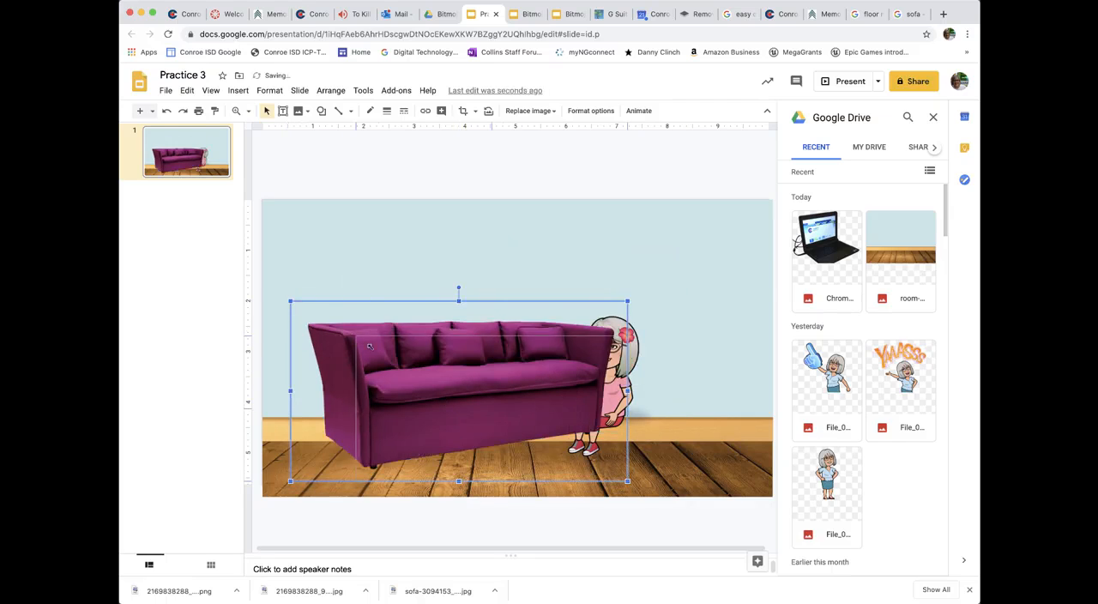
left_click_drag(289, 300, 410, 364)
left_click_drag(489, 409, 417, 412)
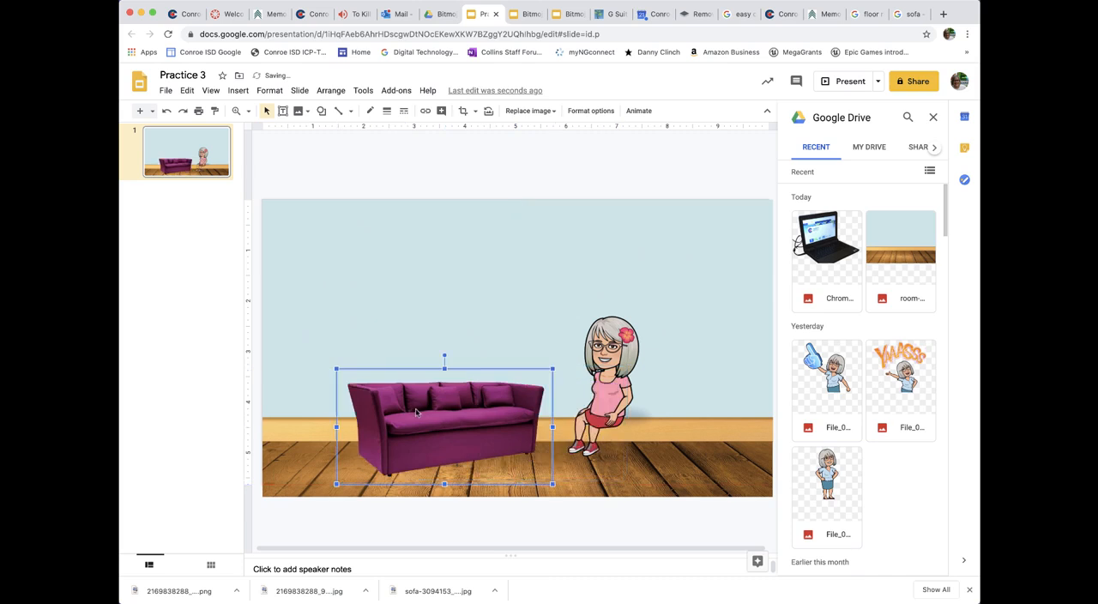
left_click_drag(557, 369, 604, 341)
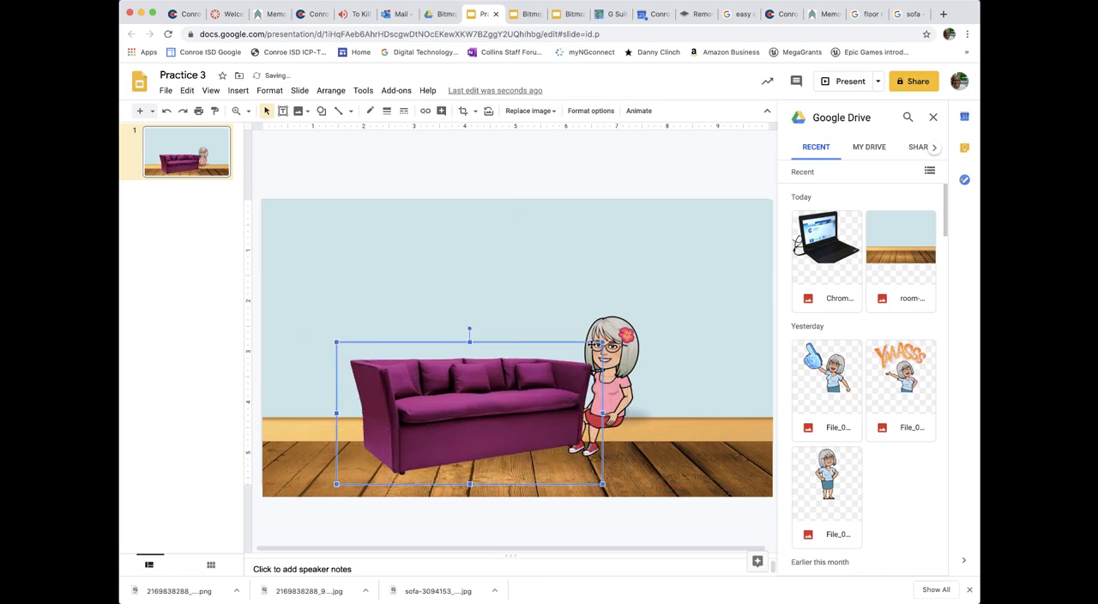
left_click_drag(445, 418, 406, 420)
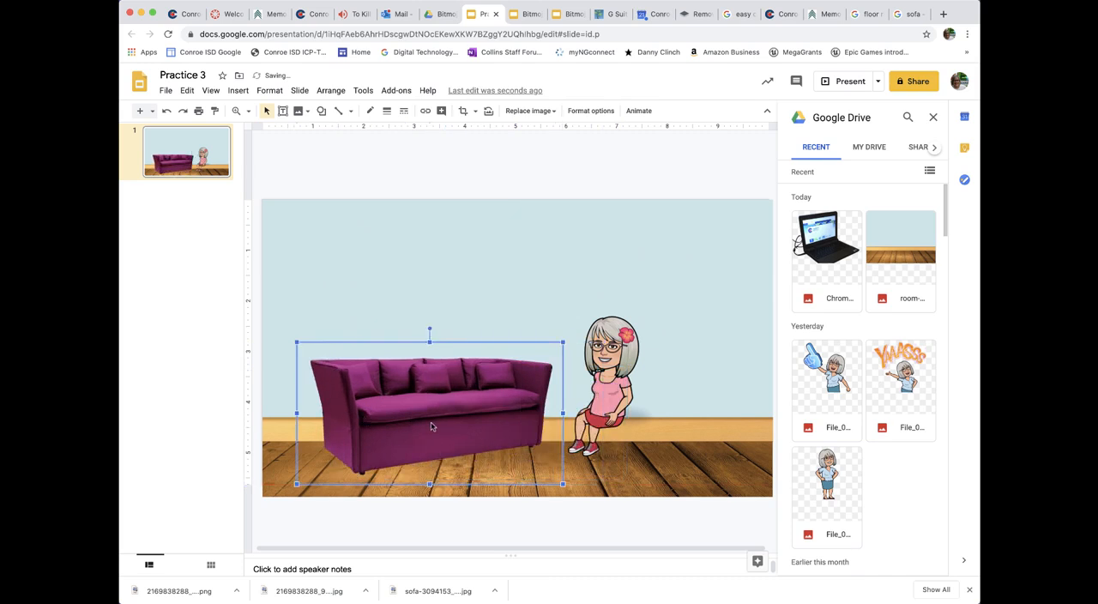
left_click_drag(295, 341, 261, 323)
left_click_drag(364, 409, 380, 432)
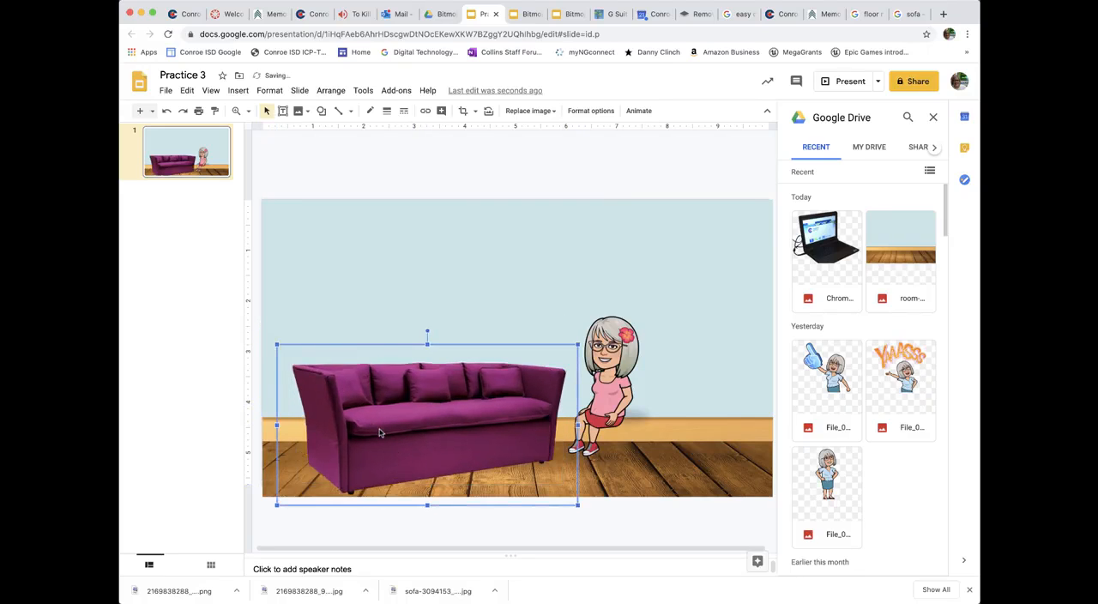
Step: Move the seated Bitmoji over the right half of the purple sofa and bring it to the front
left_click(615, 385)
left_click_drag(616, 386, 504, 395)
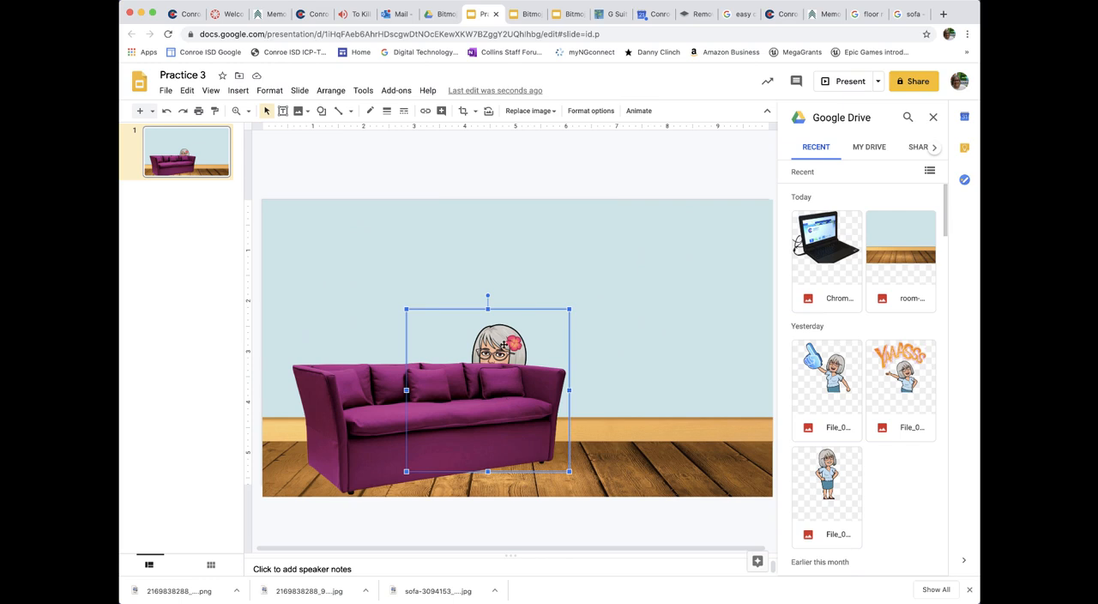
left_click_drag(503, 345, 512, 344)
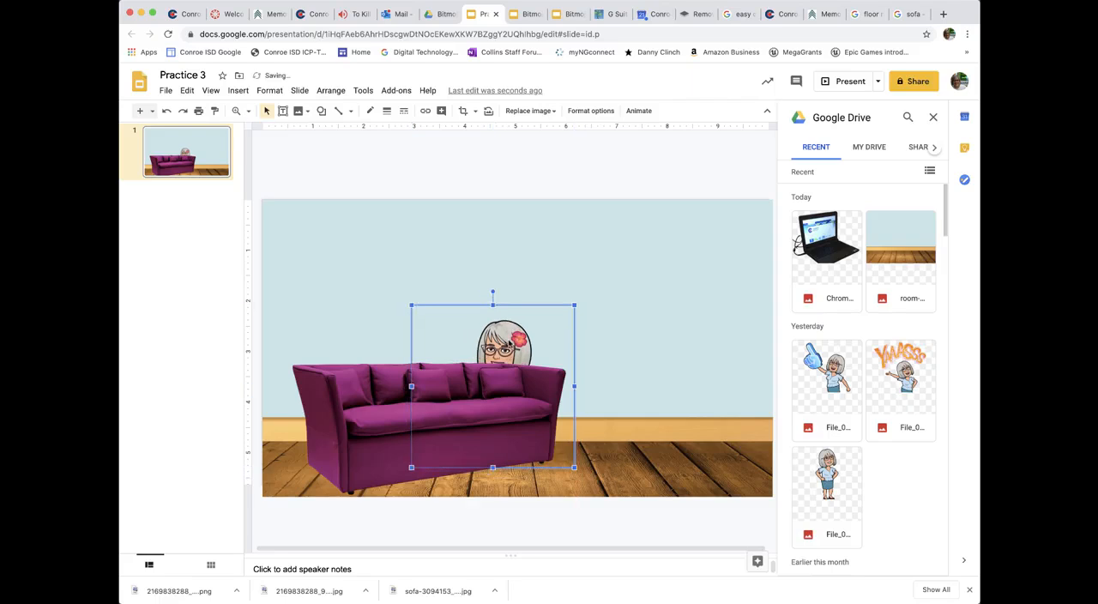
right_click(509, 343)
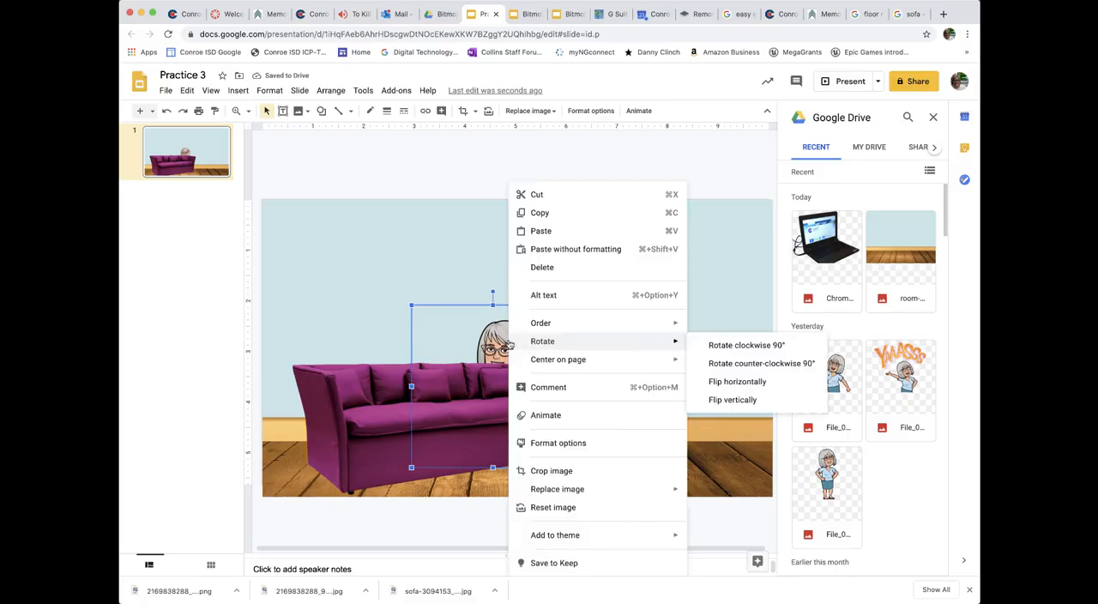
mouse_move(560, 324)
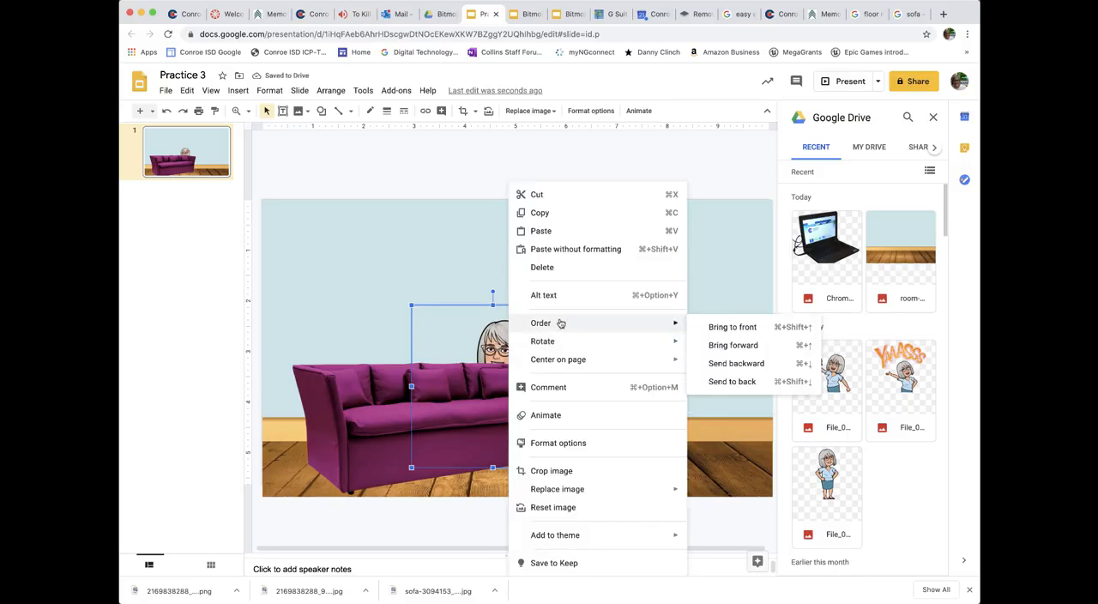
left_click(734, 327)
Step: Enlarge the Bitmoji image to about 3.8 inches wide and position it seated at the right end of the sofa
left_click_drag(495, 370, 507, 344)
left_click_drag(417, 290, 388, 275)
left_click_drag(496, 386, 507, 391)
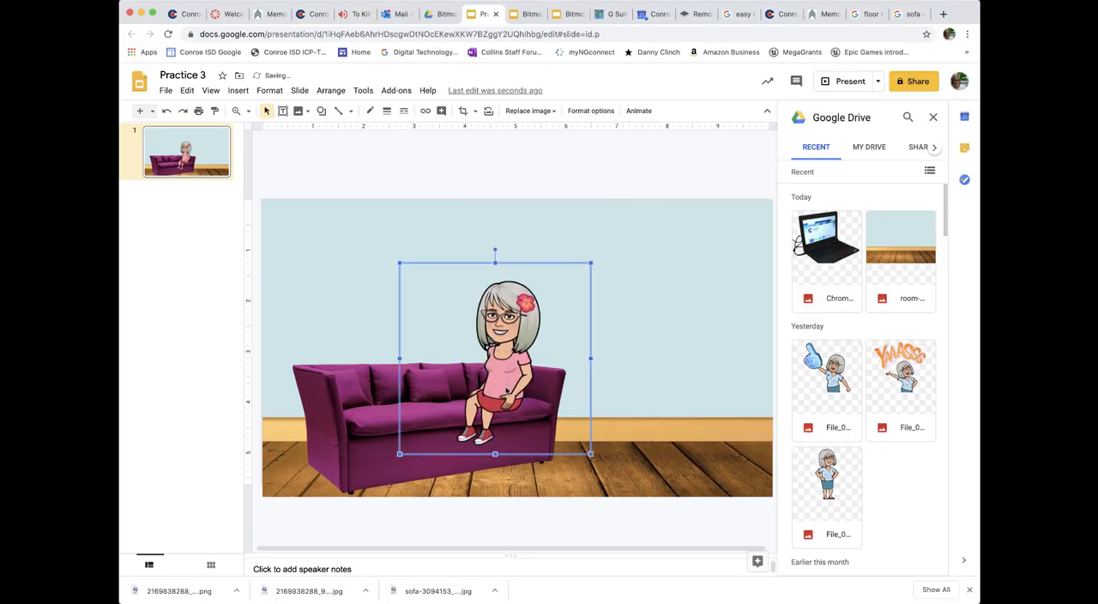
left_click(674, 430)
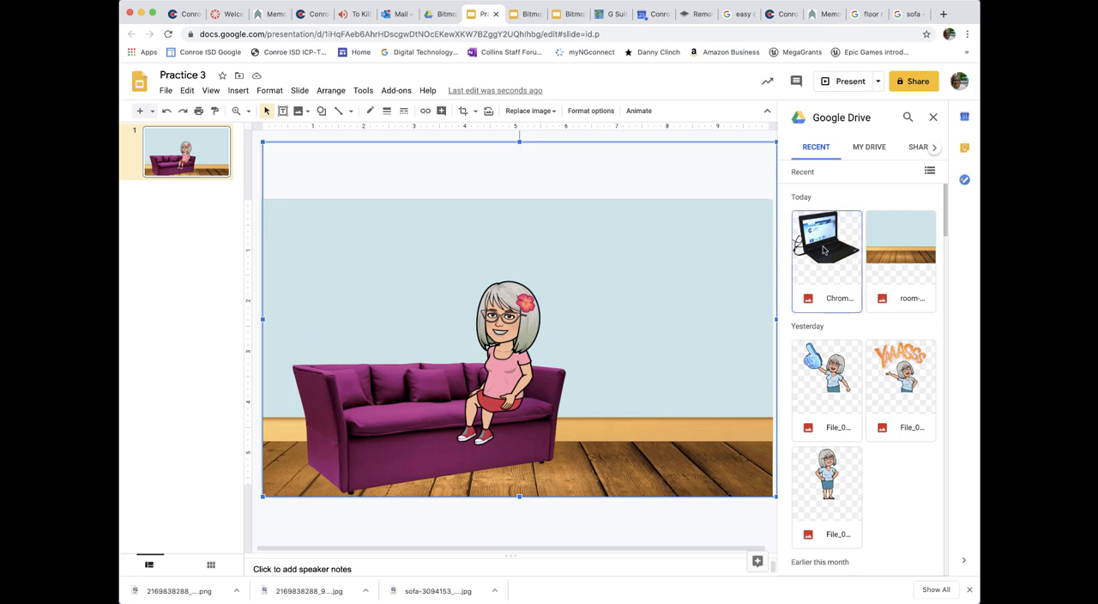
Step: Insert the Chromebook image from Google Drive's recent files and shrink it to about 2.5 inches wide over the sofa's left side
left_click_drag(824, 249, 392, 332)
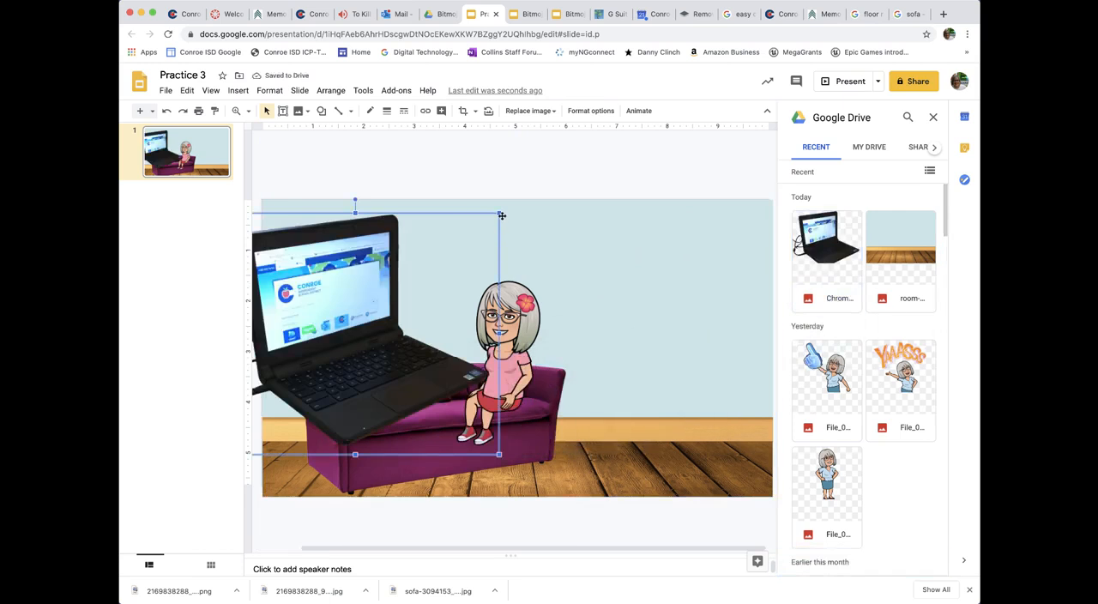
left_click_drag(448, 247, 539, 258)
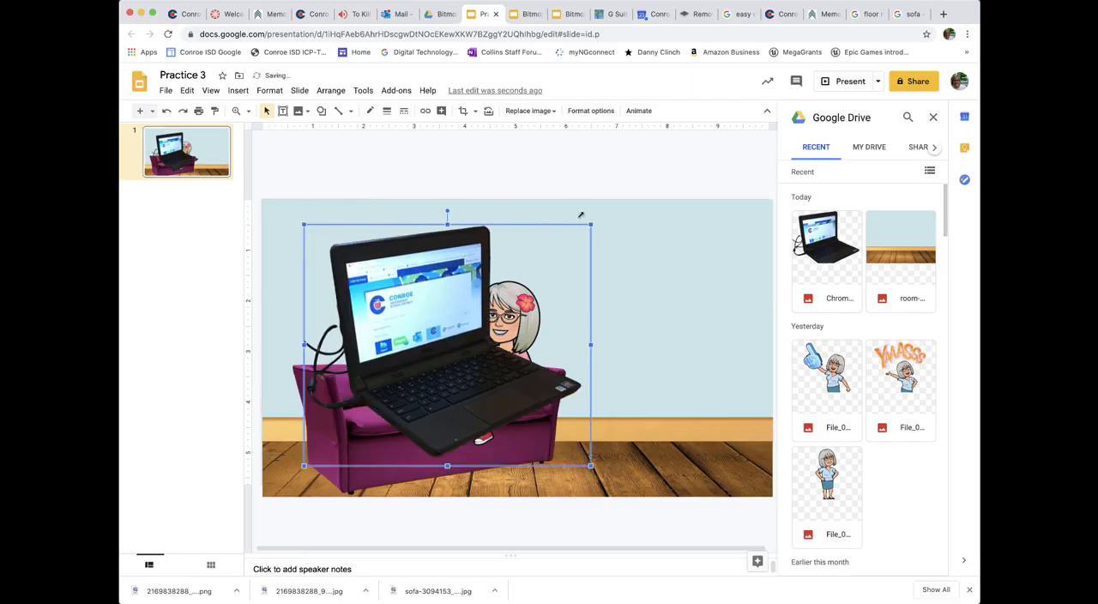
left_click_drag(592, 224, 434, 358)
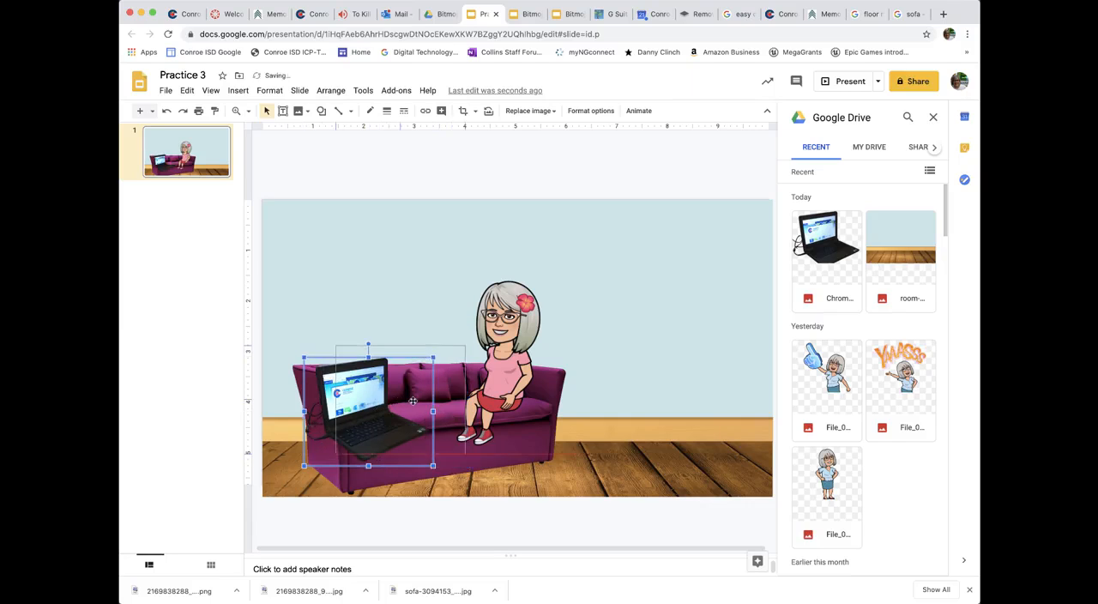